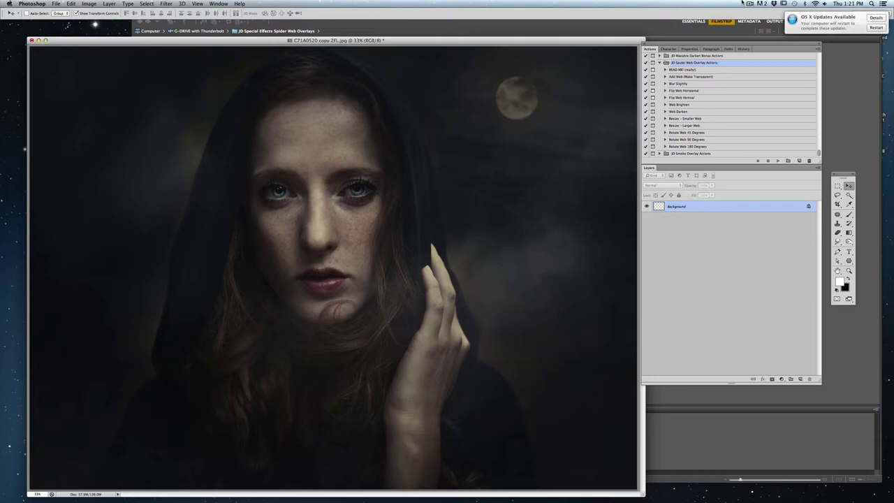
Step: In Bridge, open the Spider Web Overlays folder and select Spider Web 9.jpg
{"action": "left_click", "coordinate": [709, 433]}
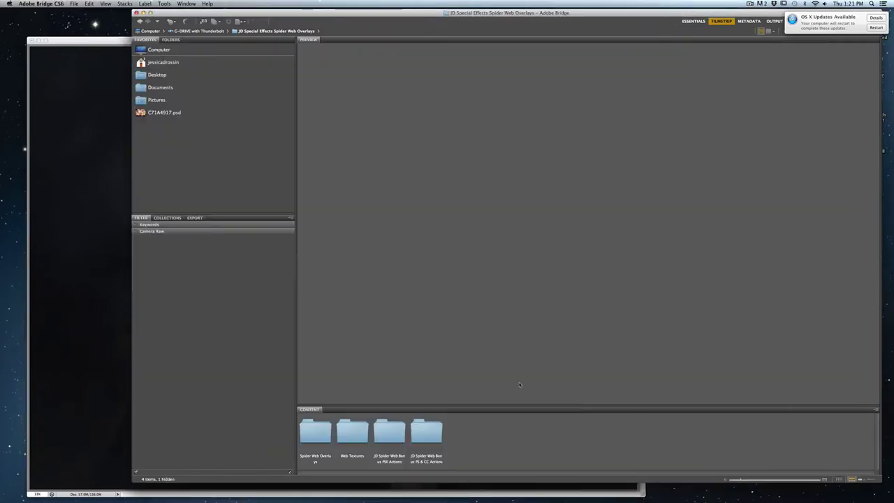
{"action": "double_click", "coordinate": [320, 437]}
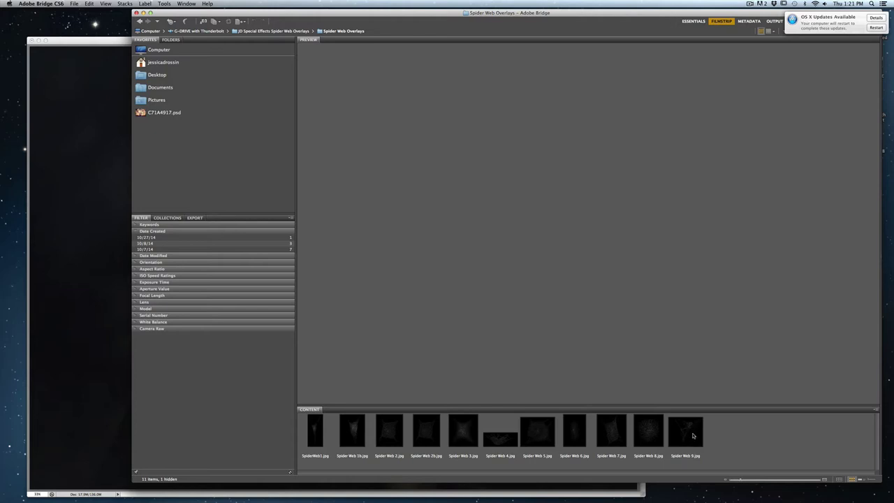
{"action": "left_click", "coordinate": [688, 431]}
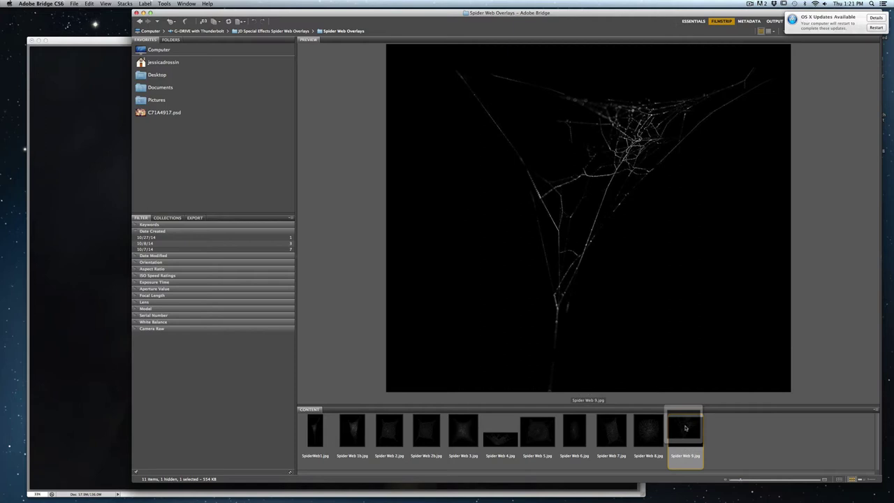
{"action": "mouse_move", "coordinate": [685, 428]}
{"action": "left_mouse_down"}
{"action": "mouse_move", "coordinate": [532, 360]}
{"action": "mouse_move", "coordinate": [687, 435]}
{"action": "left_mouse_up"}
Step: Open Spider Web 9.jpg and drag it onto the portrait as Layer 1, over the face
{"action": "double_click", "coordinate": [687, 435]}
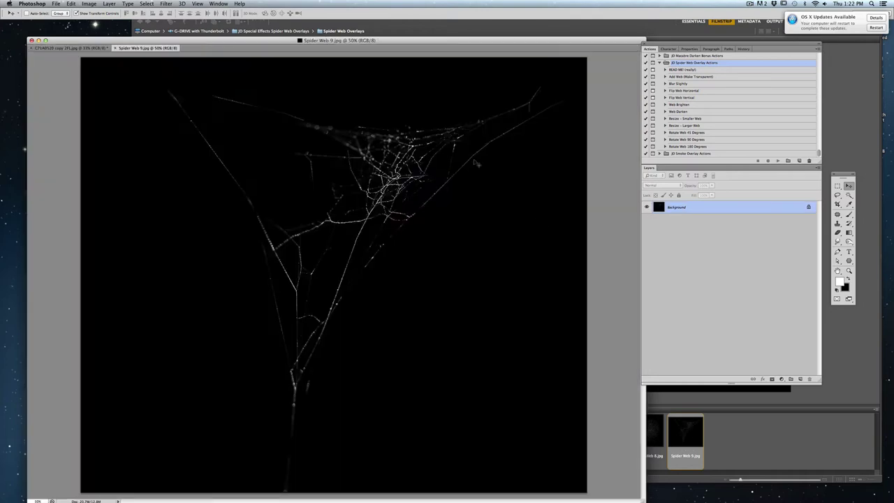
{"action": "left_click_drag", "start_coordinate": [166, 49], "coordinate": [357, 71]}
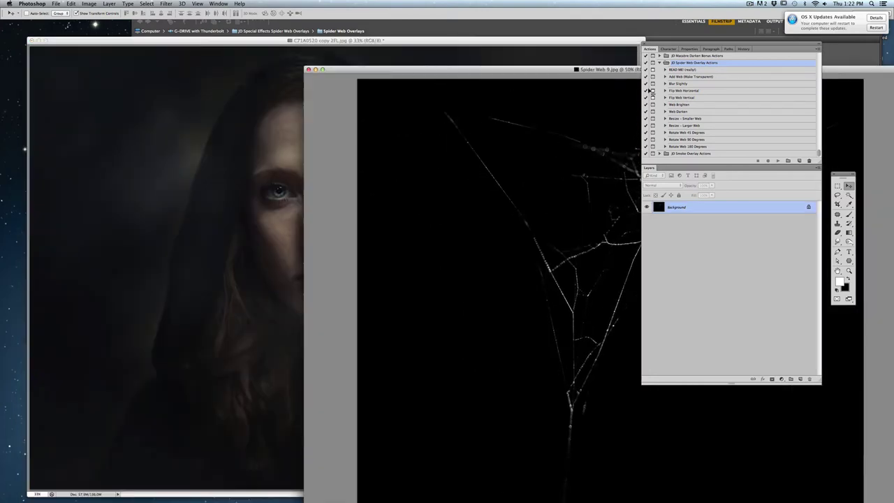
{"action": "left_click_drag", "start_coordinate": [440, 206], "coordinate": [253, 182]}
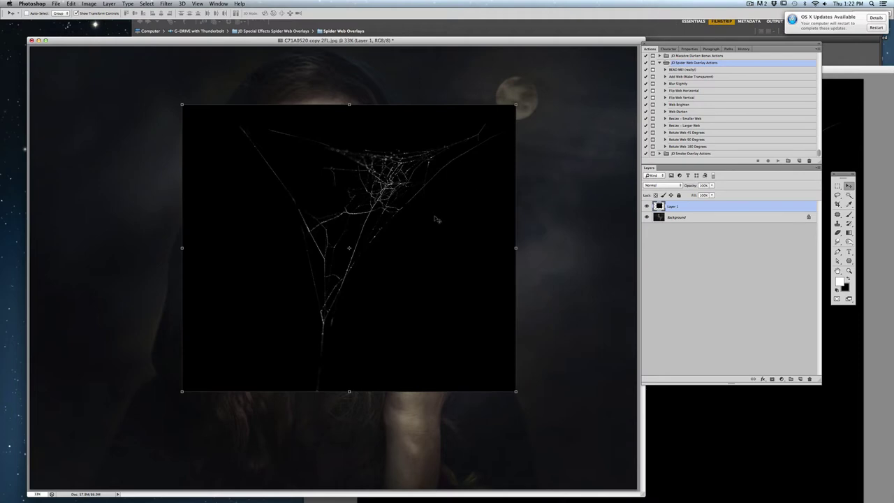
{"action": "left_click_drag", "start_coordinate": [434, 220], "coordinate": [527, 278]}
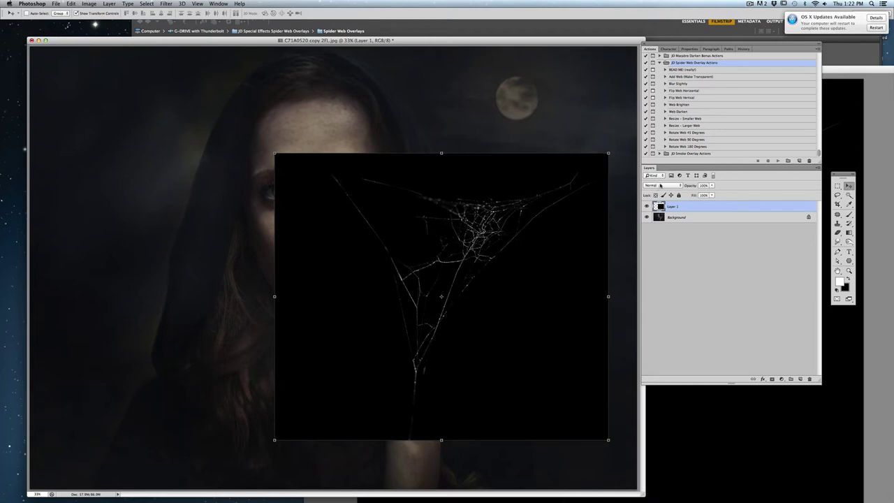
{"action": "left_click", "coordinate": [710, 77]}
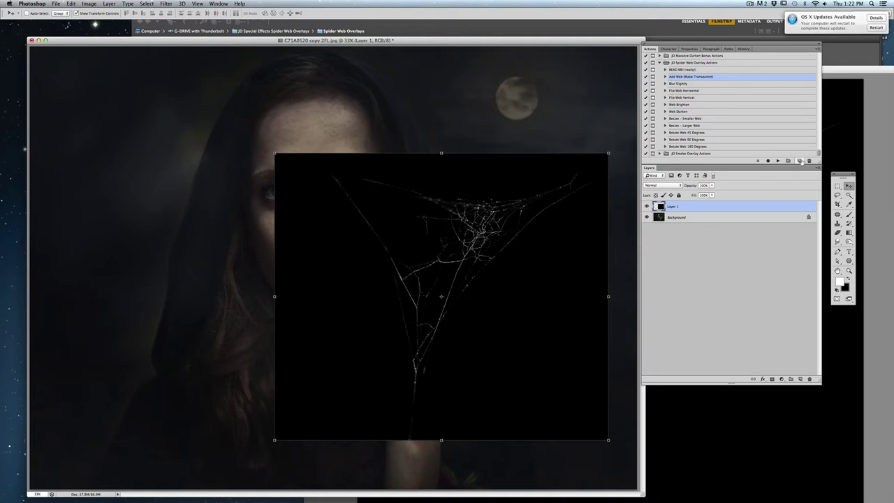
Step: Run Add Web (Make Transparent) to drop the black background, then move the web upper-left
{"action": "left_click", "coordinate": [777, 161]}
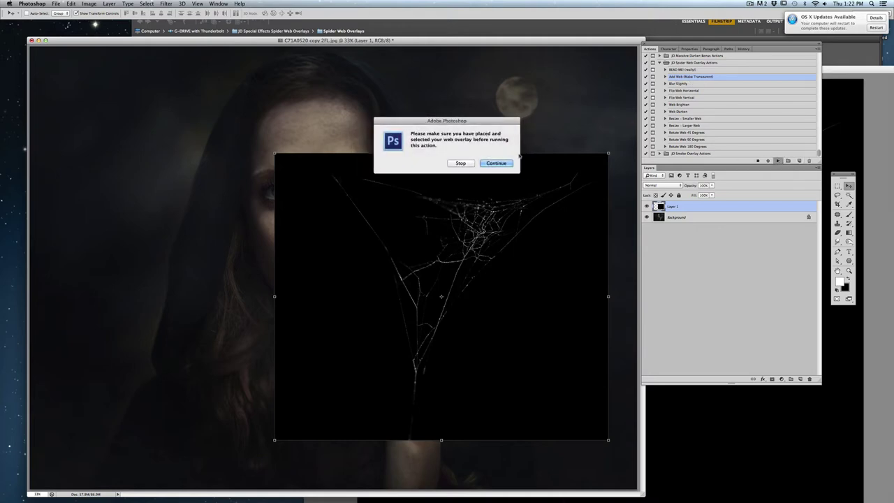
{"action": "left_click", "coordinate": [496, 163]}
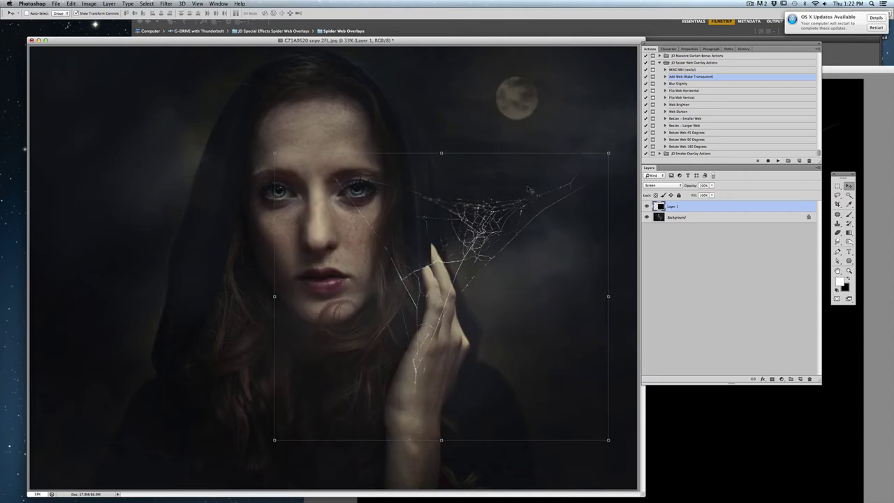
{"action": "left_click_drag", "start_coordinate": [500, 231], "coordinate": [139, 87]}
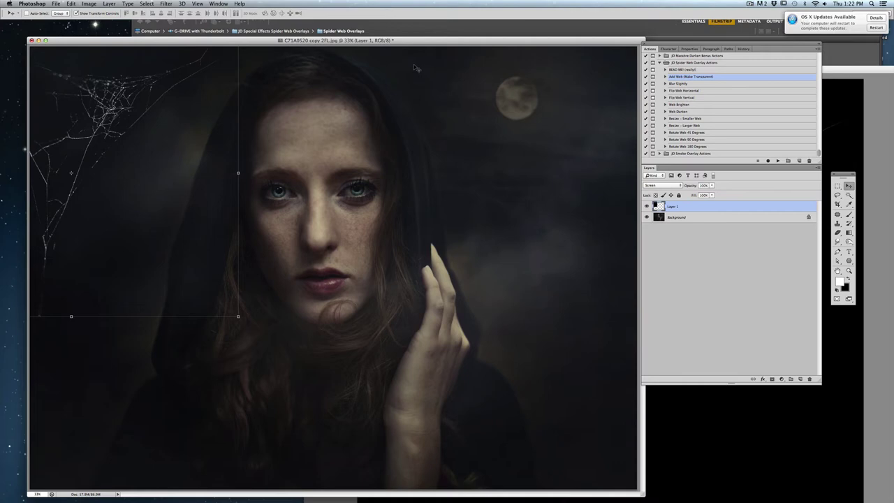
Step: Run the Blur Slightly action on the web layer to soften its strands
{"action": "left_click", "coordinate": [711, 84]}
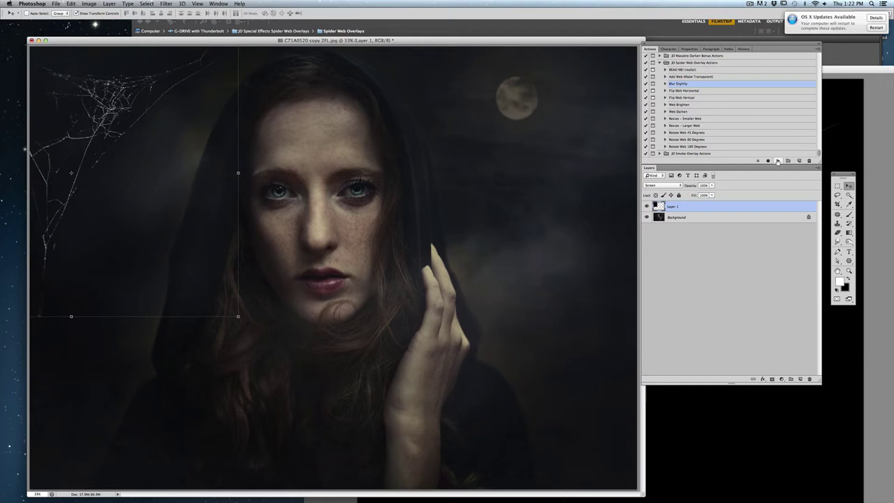
{"action": "left_click", "coordinate": [777, 162]}
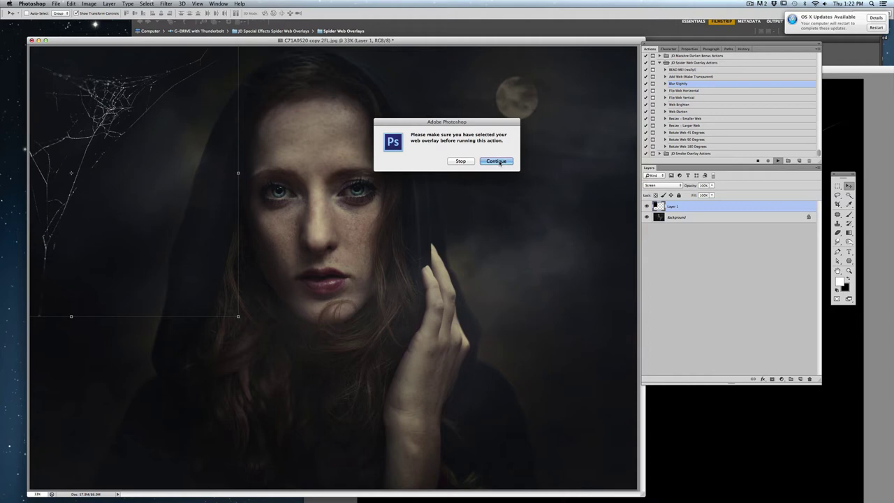
{"action": "left_click", "coordinate": [497, 161]}
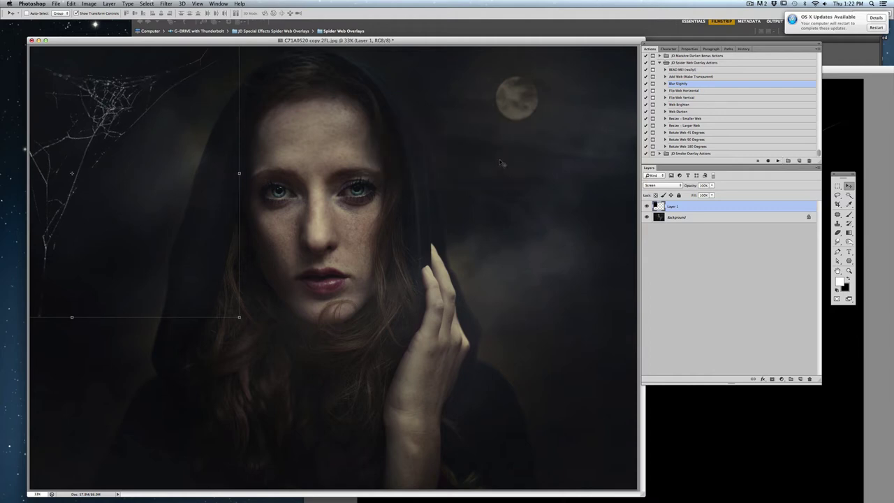
{"action": "left_click", "coordinate": [703, 104]}
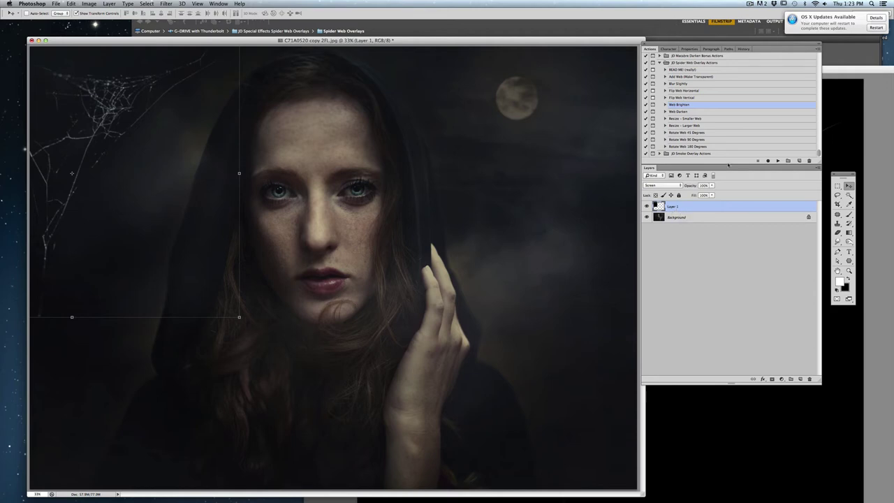
Step: Run Web Brighten to add a clipped brightening layer, comparing it on and off
{"action": "left_click", "coordinate": [777, 159]}
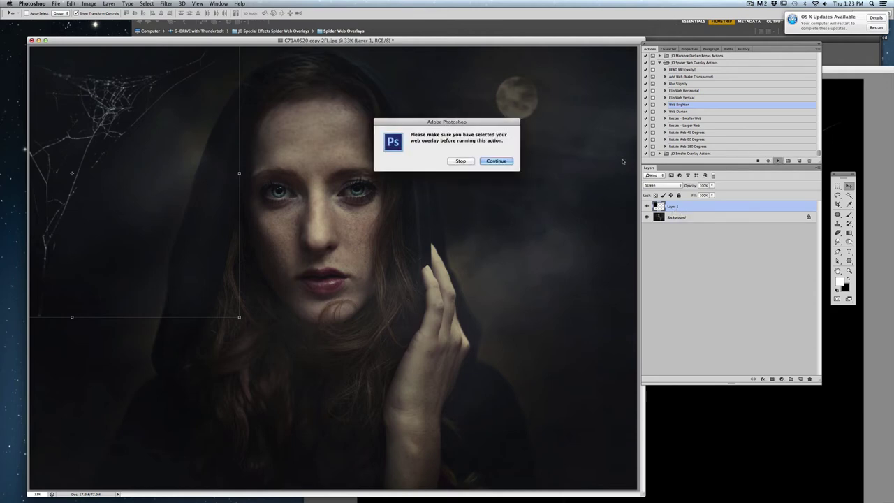
{"action": "left_click", "coordinate": [509, 162]}
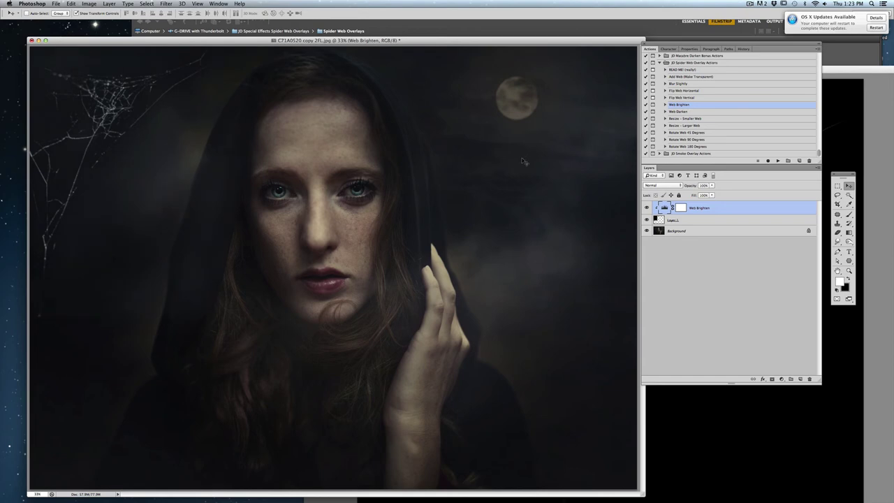
{"action": "left_click", "coordinate": [646, 208]}
{"action": "left_click", "coordinate": [646, 208]}
{"action": "left_click", "coordinate": [647, 208]}
{"action": "left_click", "coordinate": [646, 208]}
{"action": "left_click", "coordinate": [691, 219]}
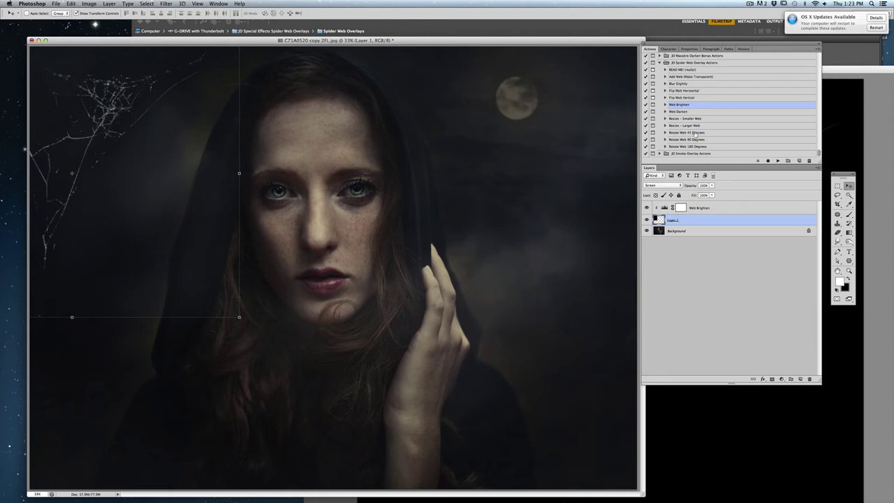
{"action": "left_click", "coordinate": [695, 132]}
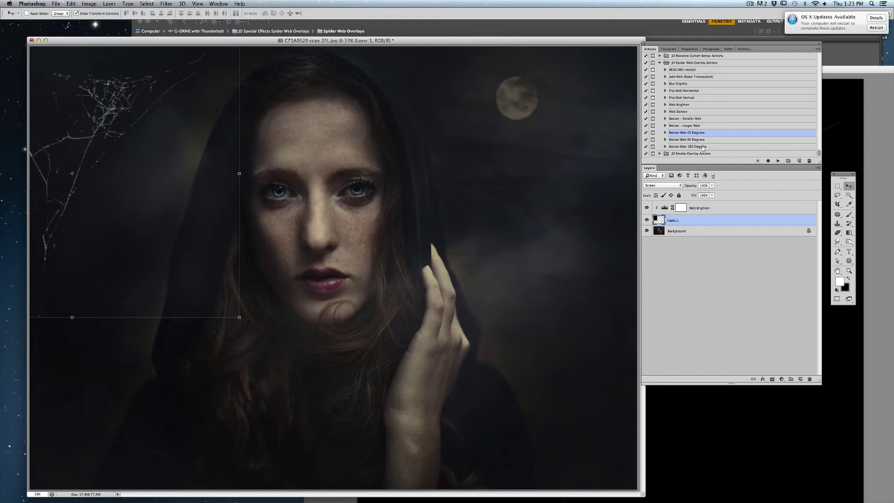
Step: Rotate the web 45 degrees with the action and drag it to the lower-left corner
{"action": "left_click", "coordinate": [778, 162]}
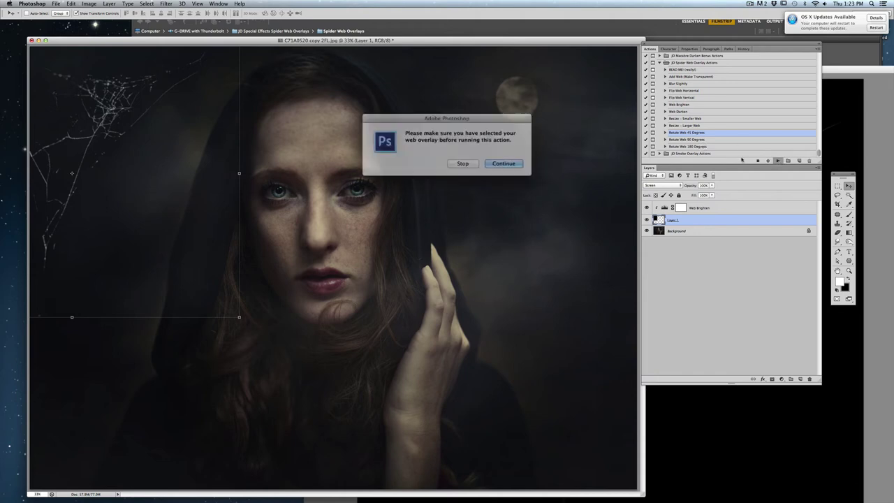
{"action": "left_click", "coordinate": [494, 162]}
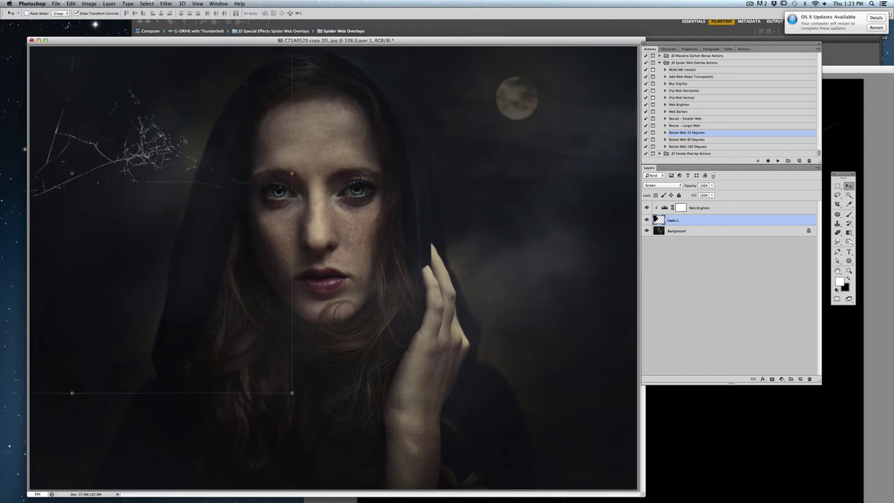
{"action": "left_click_drag", "start_coordinate": [157, 136], "coordinate": [113, 436]}
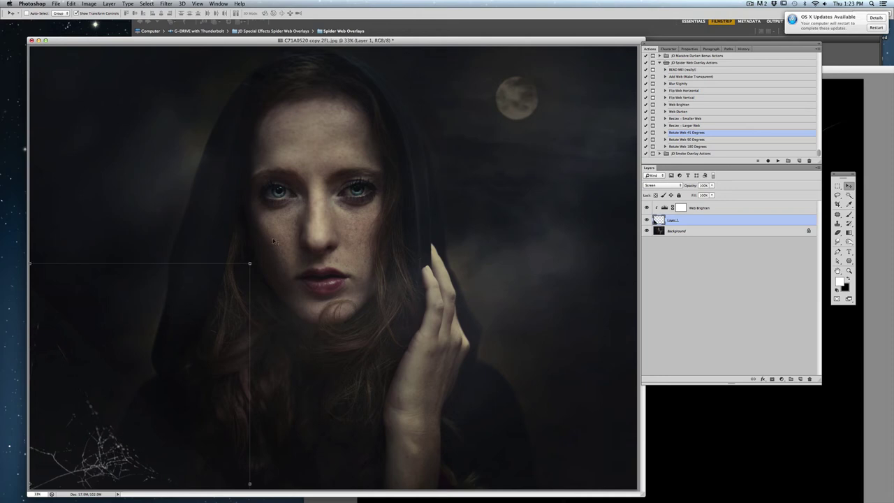
Step: Delete the hidden web layer and Web Brighten group, then close Spider Web 9.jpg
{"action": "left_click", "coordinate": [837, 186]}
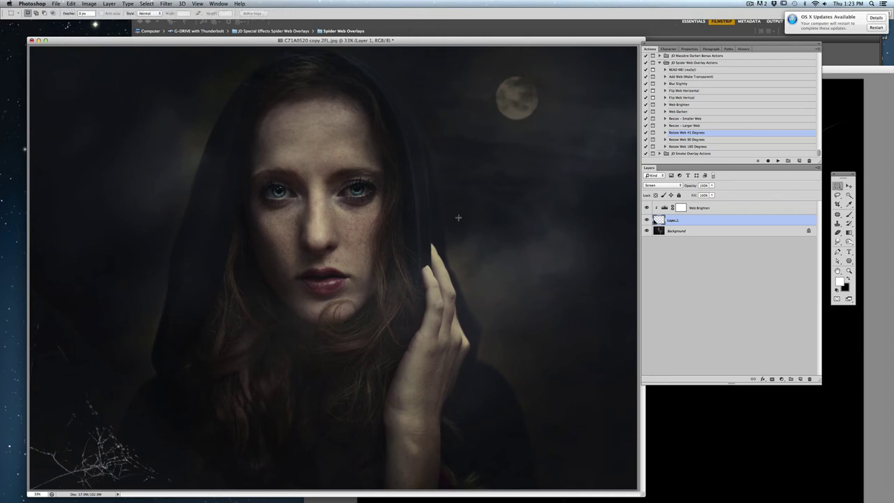
{"action": "left_click_drag", "start_coordinate": [646, 207], "coordinate": [645, 219]}
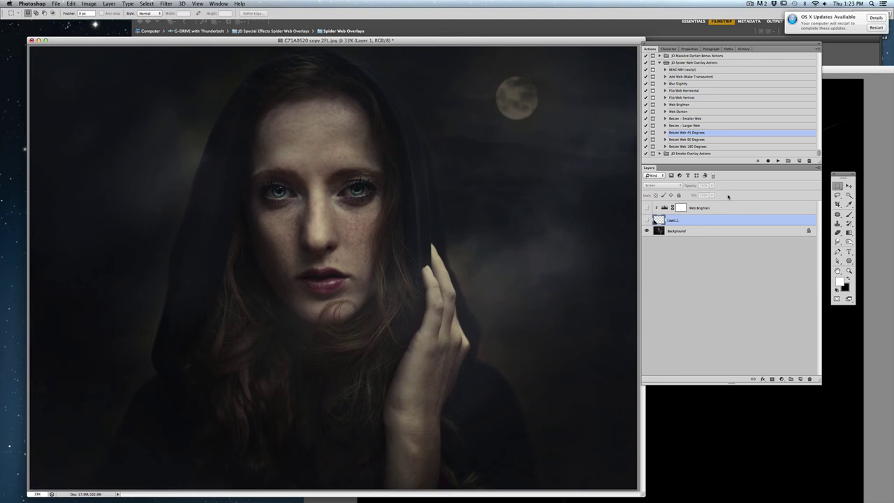
{"action": "left_click", "coordinate": [817, 169]}
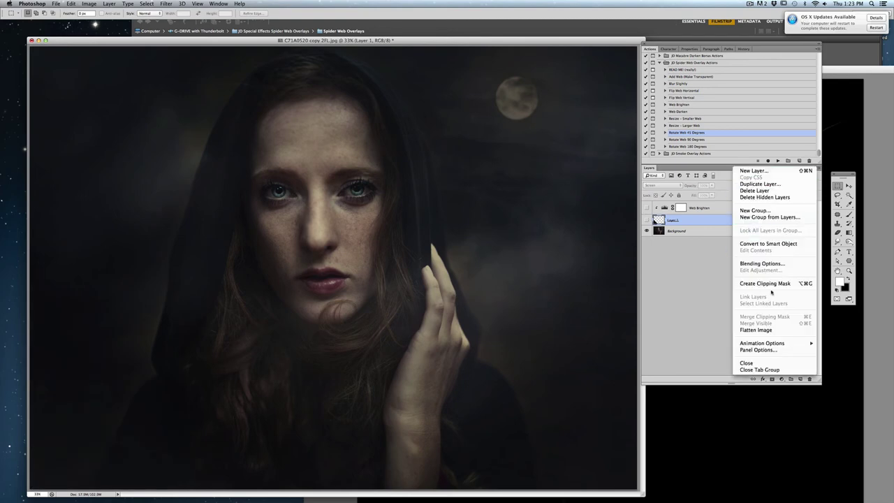
{"action": "left_click", "coordinate": [765, 328]}
{"action": "left_click", "coordinate": [498, 161]}
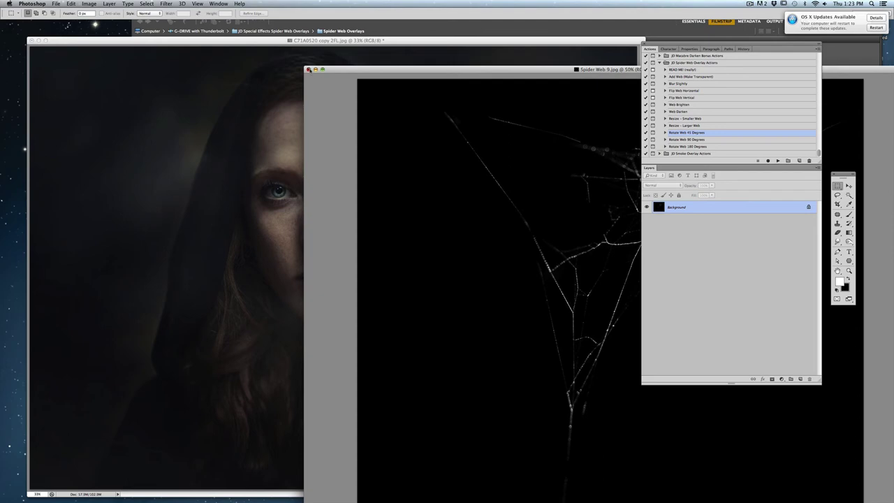
{"action": "left_click", "coordinate": [308, 69]}
Step: From Bridge's Web Textures folder, drag Web Texture 2.jpg into the portrait document
{"action": "left_click", "coordinate": [855, 155]}
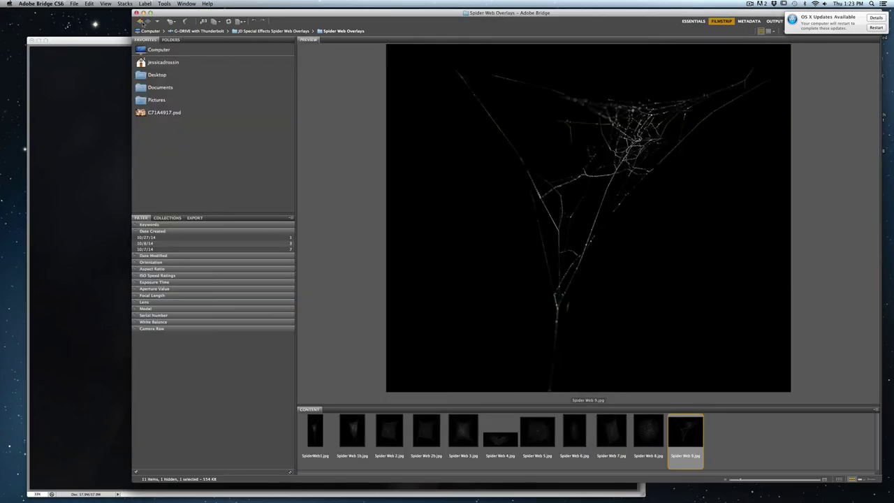
{"action": "left_click", "coordinate": [139, 22]}
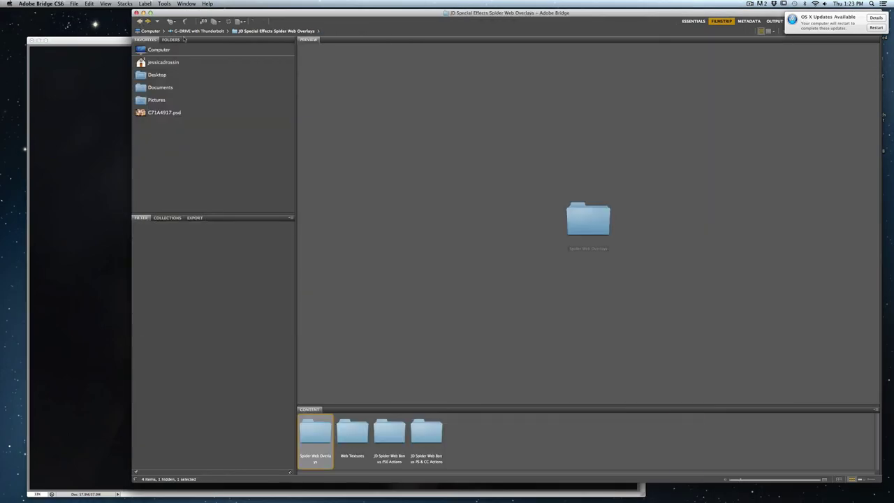
{"action": "double_click", "coordinate": [356, 438]}
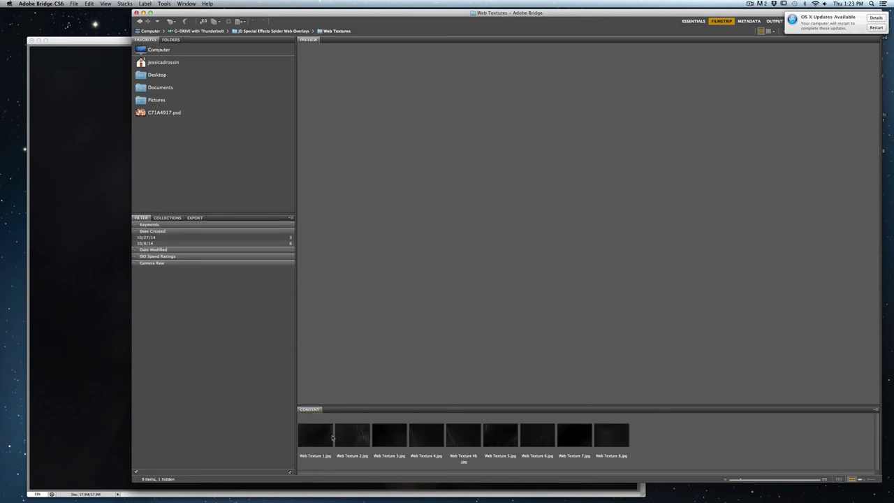
{"action": "left_click", "coordinate": [360, 437]}
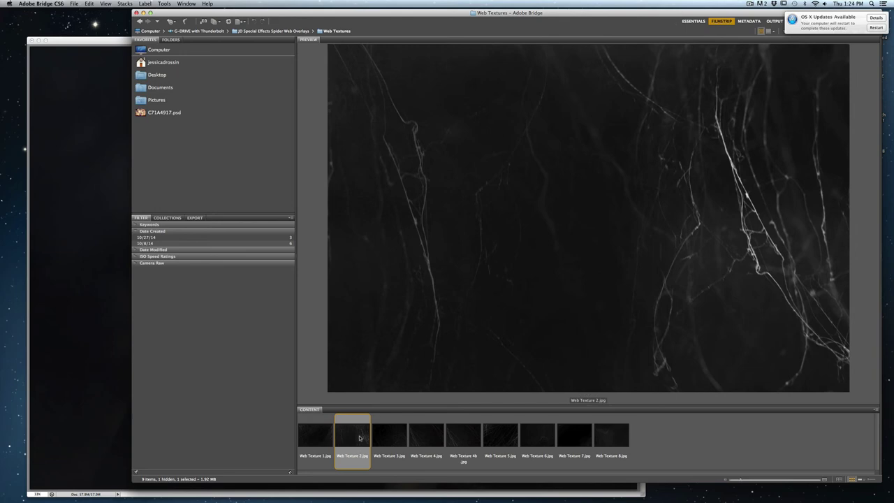
{"action": "left_click_drag", "start_coordinate": [359, 438], "coordinate": [120, 285]}
{"action": "left_click_drag", "start_coordinate": [354, 439], "coordinate": [93, 300]}
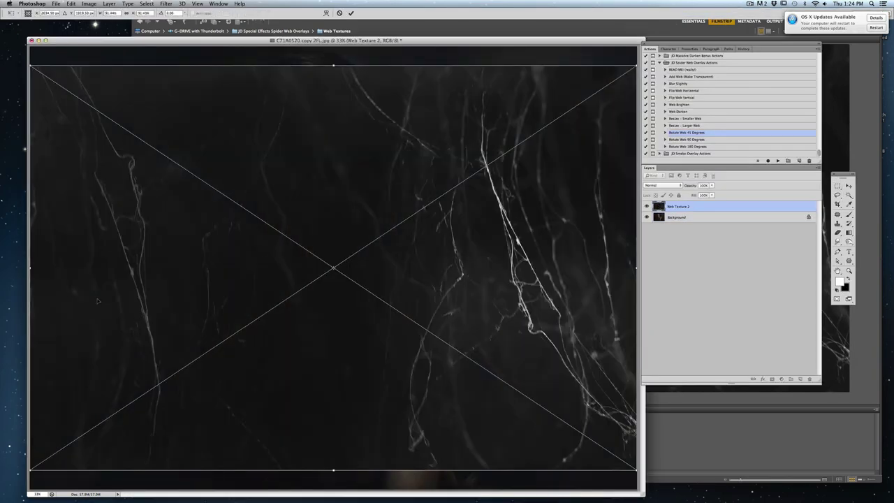
Step: Stretch Web Texture 2 to the canvas's top and bottom edges and commit the placement
{"action": "left_click_drag", "start_coordinate": [333, 65], "coordinate": [334, 46]}
{"action": "left_click_drag", "start_coordinate": [333, 468], "coordinate": [334, 489]}
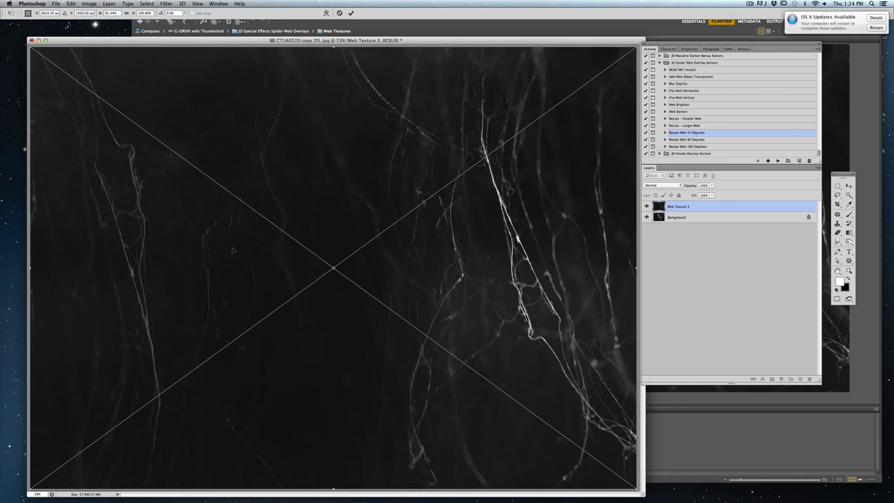
{"action": "left_click", "coordinate": [351, 13]}
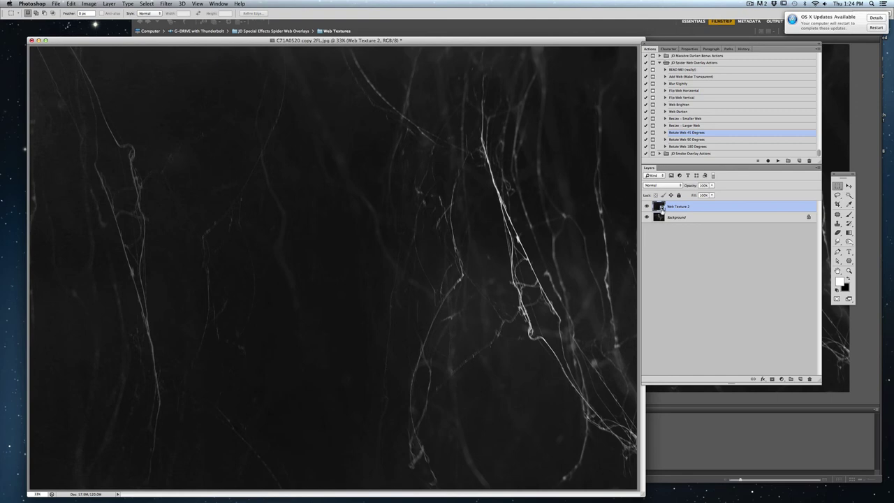
Step: Rasterize the Web Texture 2 smart object via Layer > Rasterize > Smart Object
{"action": "left_click", "coordinate": [111, 4]}
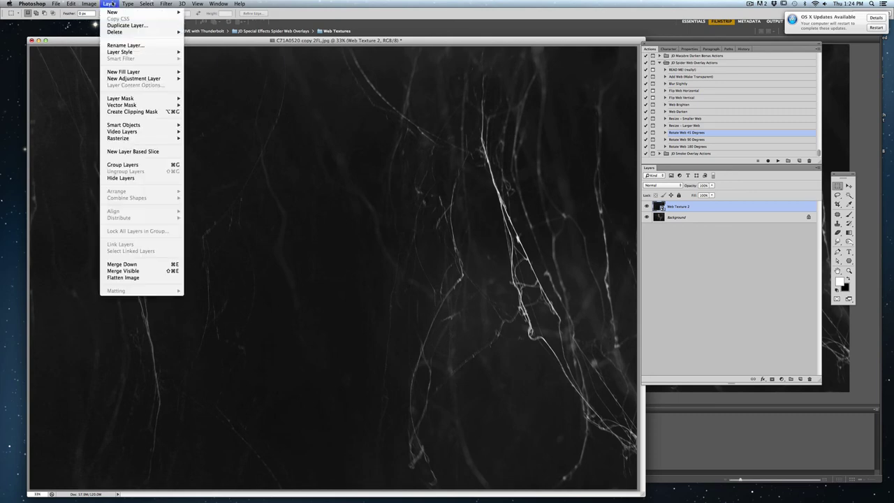
{"action": "mouse_move", "coordinate": [126, 140]}
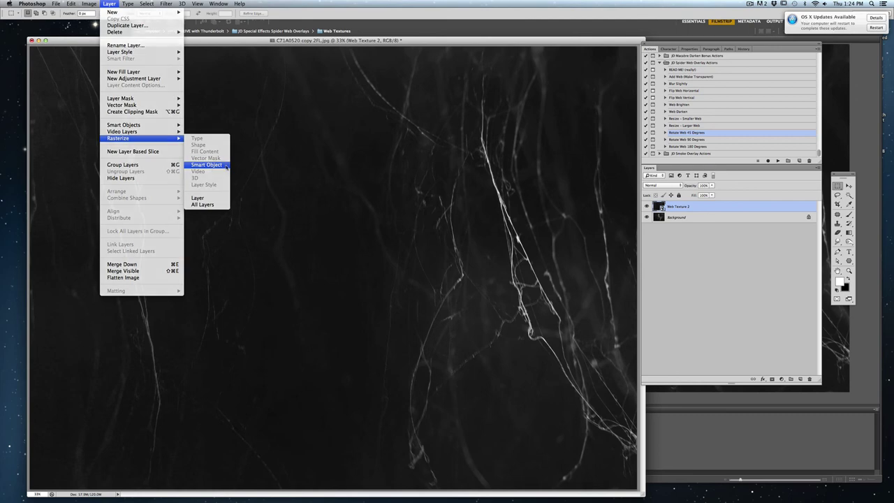
{"action": "left_click", "coordinate": [206, 165]}
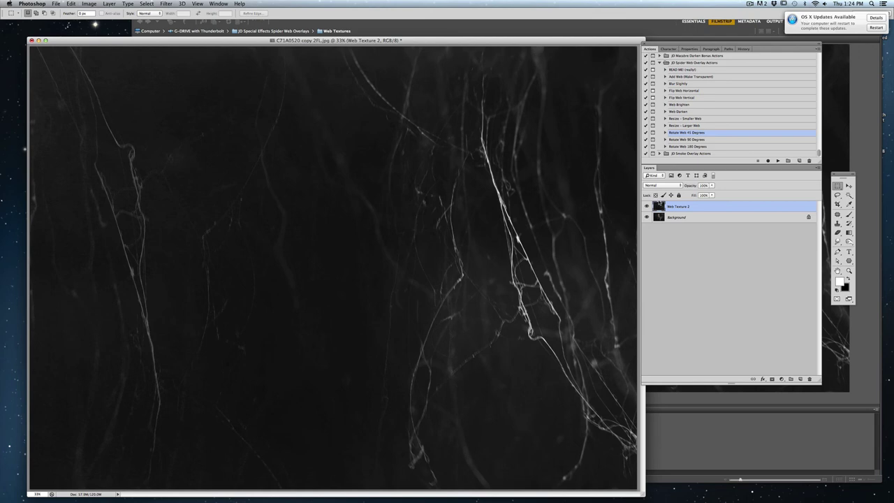
Step: Run the Add Web (Make Transparent) action so Web Texture 2 blends in Screen mode
{"action": "left_click", "coordinate": [697, 76]}
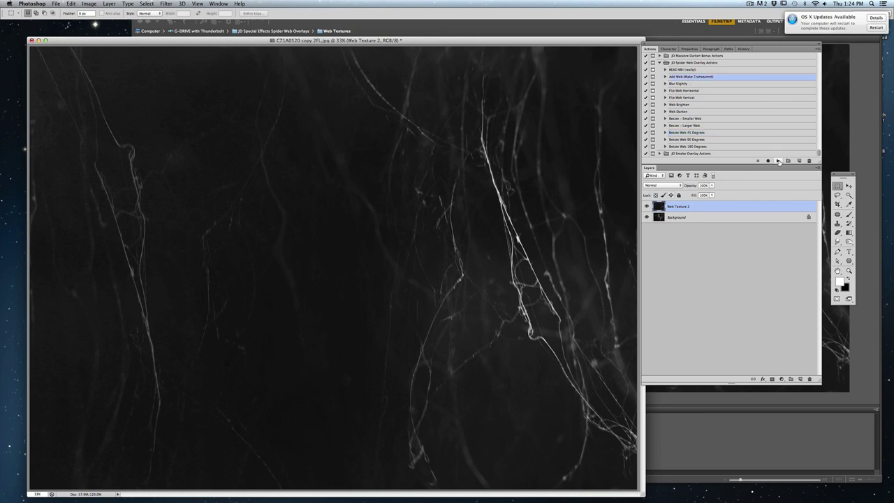
{"action": "left_click", "coordinate": [777, 161]}
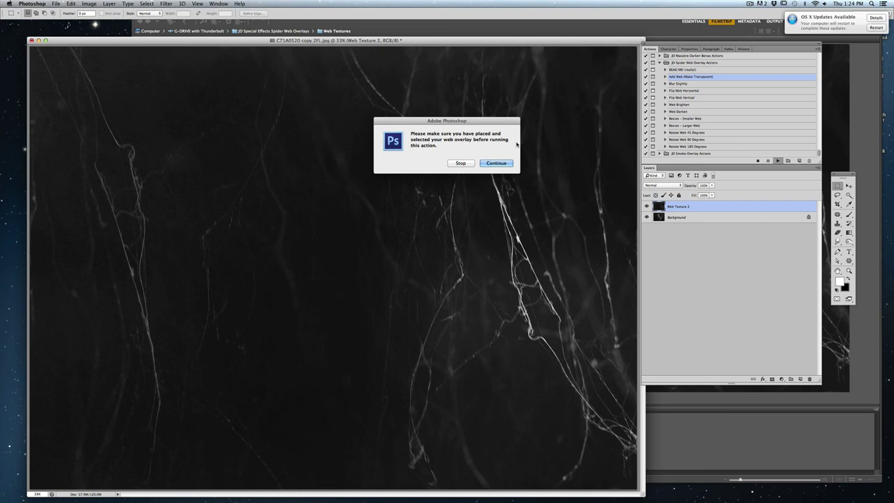
{"action": "left_click", "coordinate": [504, 166]}
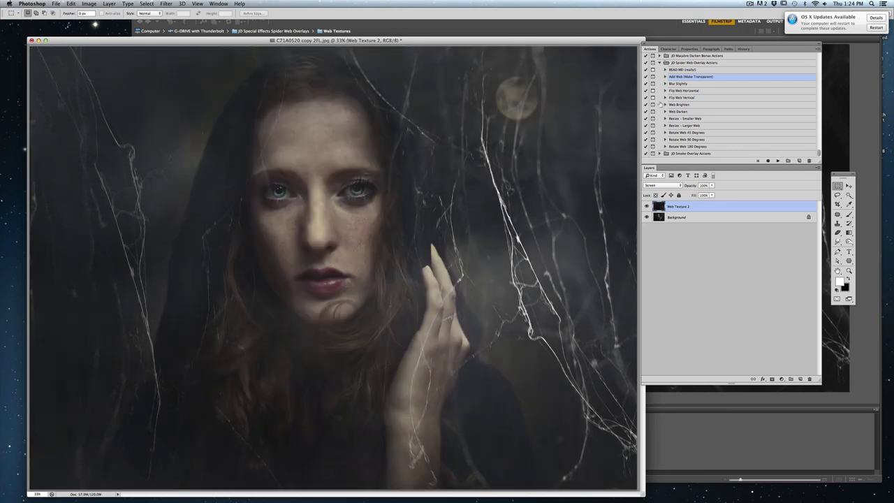
Step: Run the Web Darken action to dim the web overlay
{"action": "left_click", "coordinate": [698, 112]}
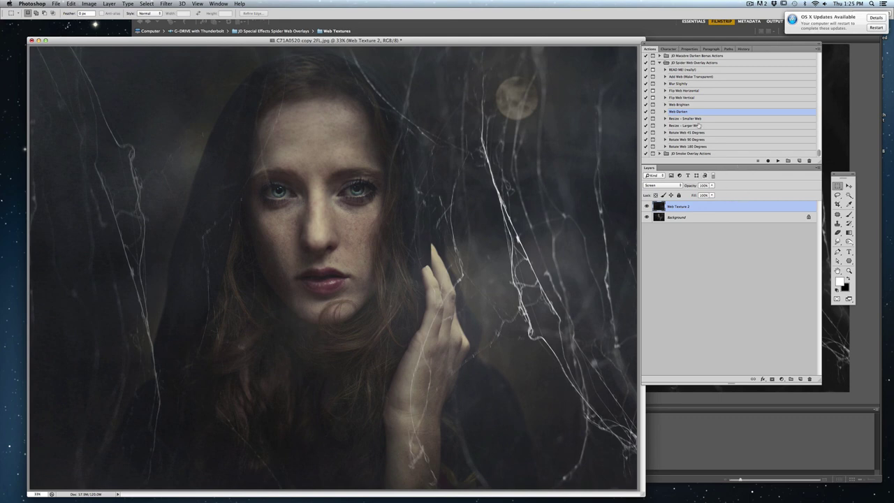
{"action": "left_click", "coordinate": [777, 161]}
{"action": "left_click", "coordinate": [498, 163]}
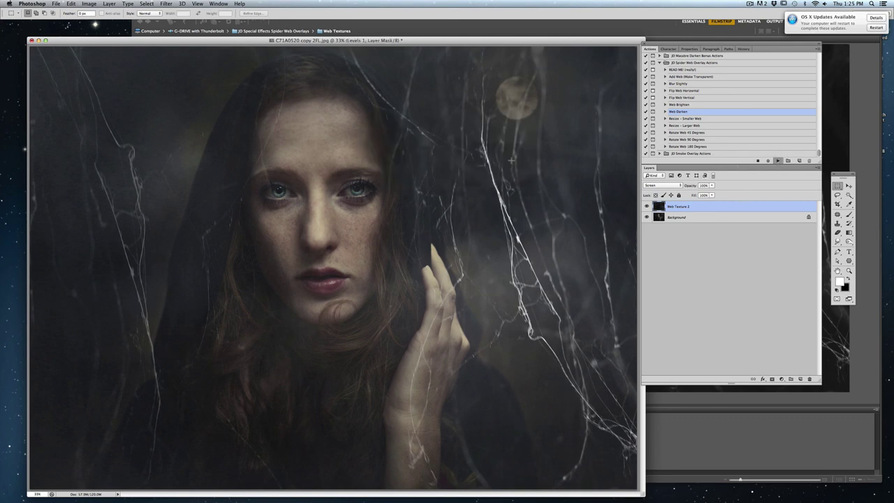